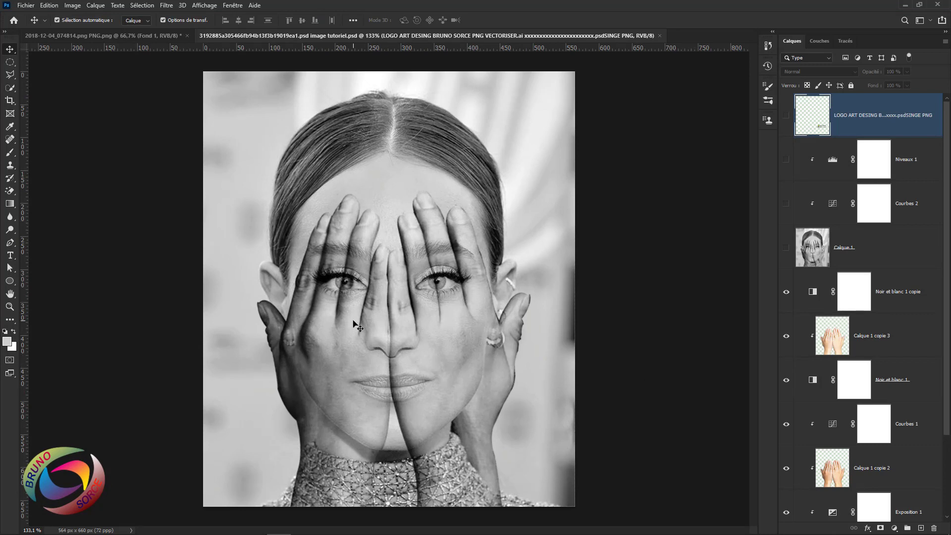
View the hands image document, and return to the finished composite document.
{"action": "left_click", "coordinate": [164, 38]}
{"action": "scroll", "coordinate": [400, 283], "scroll_direction": "up", "scroll_amount": 2}
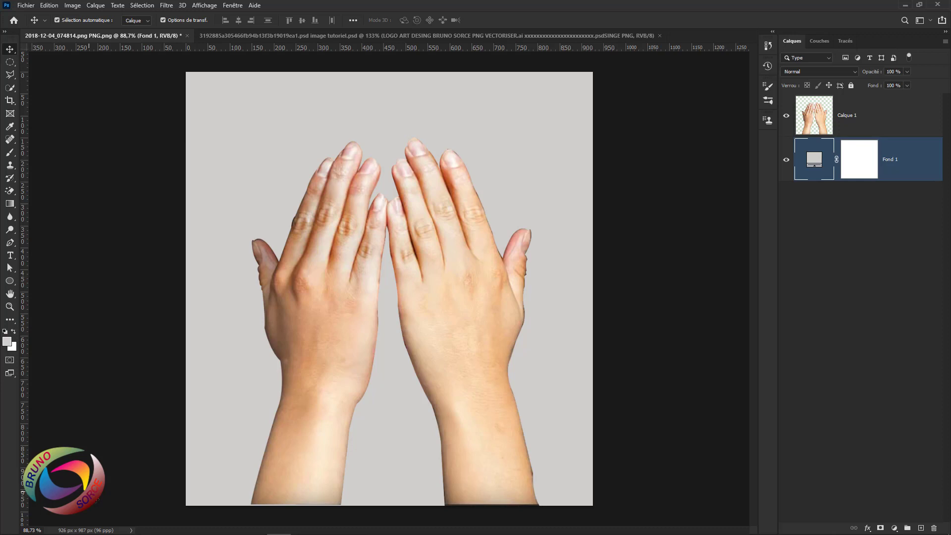
{"action": "left_click", "coordinate": [280, 35]}
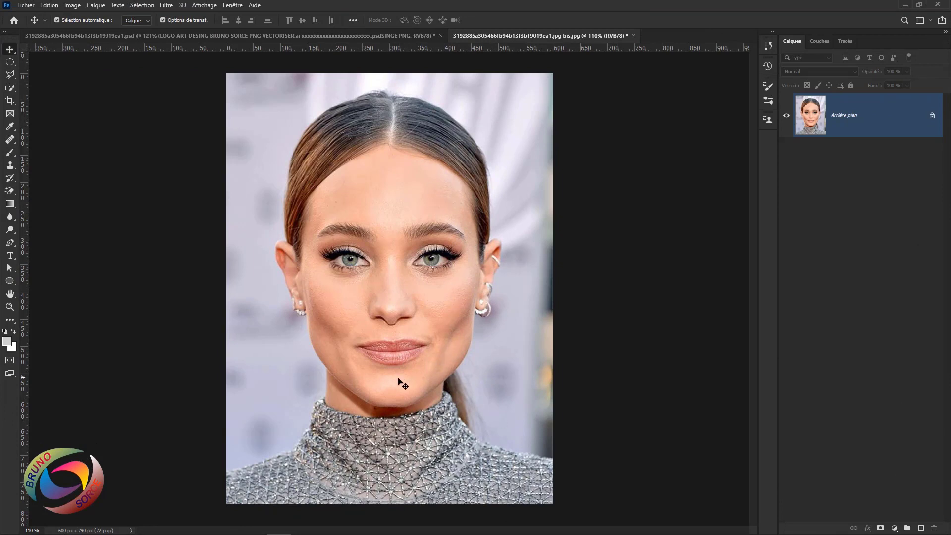
Embed the 2018-12-04_074814.png PNG hands image in the portrait, placing it over the face at about X 283 px, Y 378 px.
{"action": "left_click", "coordinate": [25, 5]}
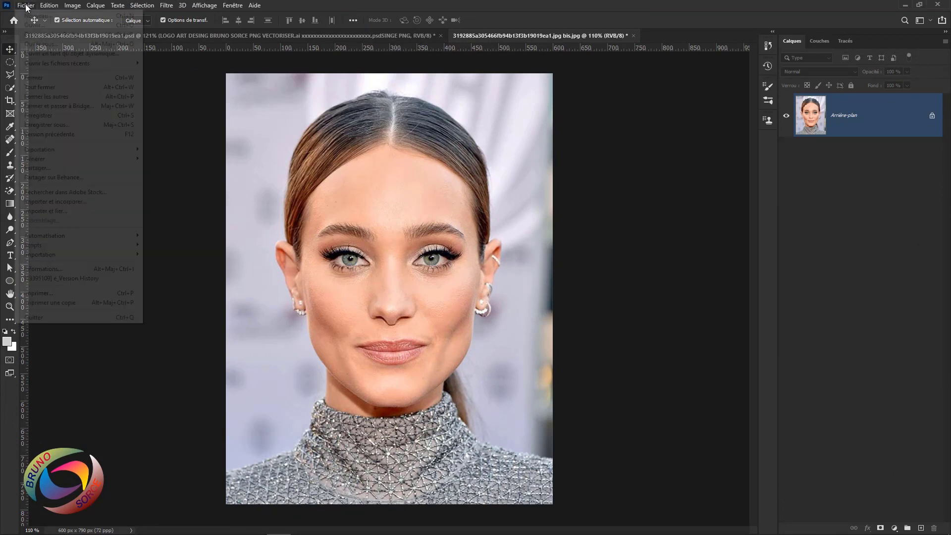
{"action": "left_click", "coordinate": [35, 201]}
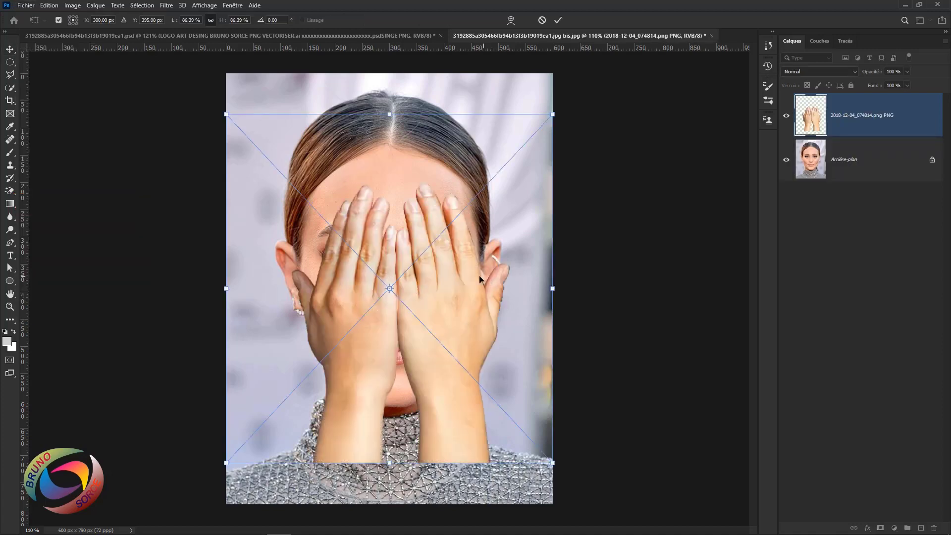
{"action": "left_click_drag", "start_coordinate": [447, 283], "coordinate": [437, 266]}
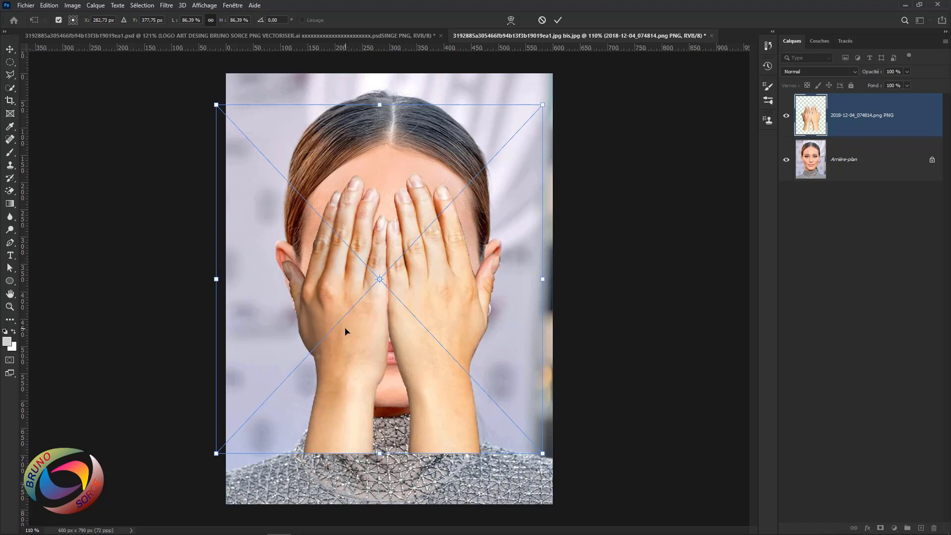
{"action": "key", "text": "Return"}
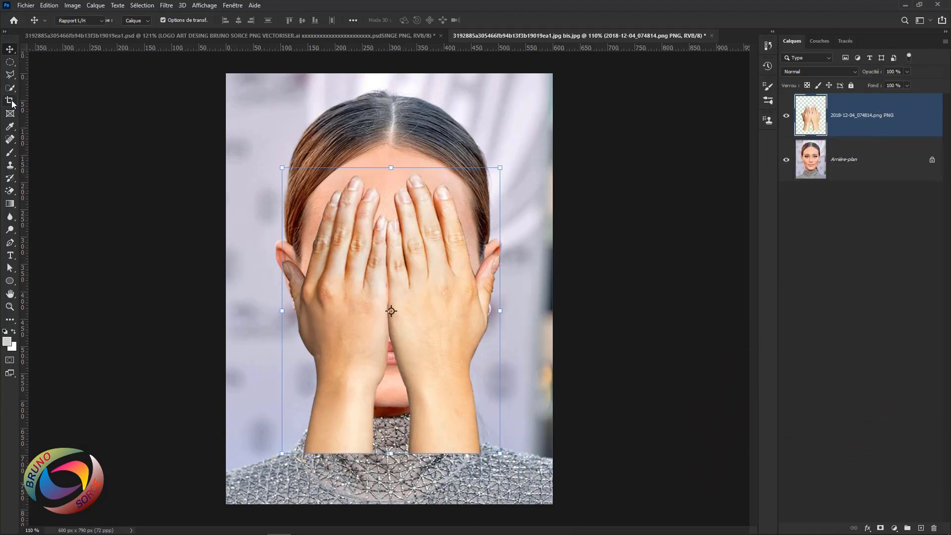
Crop the canvas from its lower edge up to the ends of the forearms, to about 600 x 698 px.
{"action": "left_click_drag", "start_coordinate": [13, 101], "coordinate": [55, 105]}
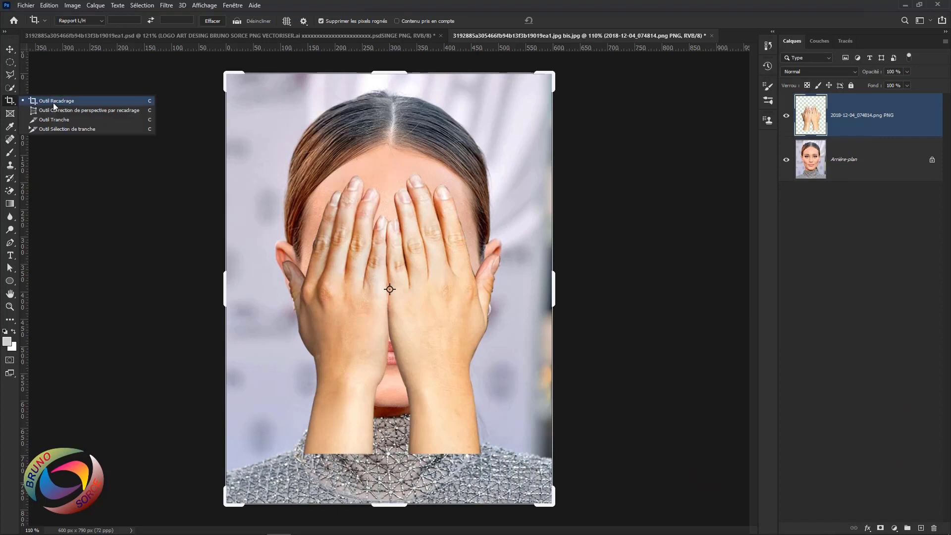
{"action": "left_click_drag", "start_coordinate": [54, 104], "coordinate": [54, 105]}
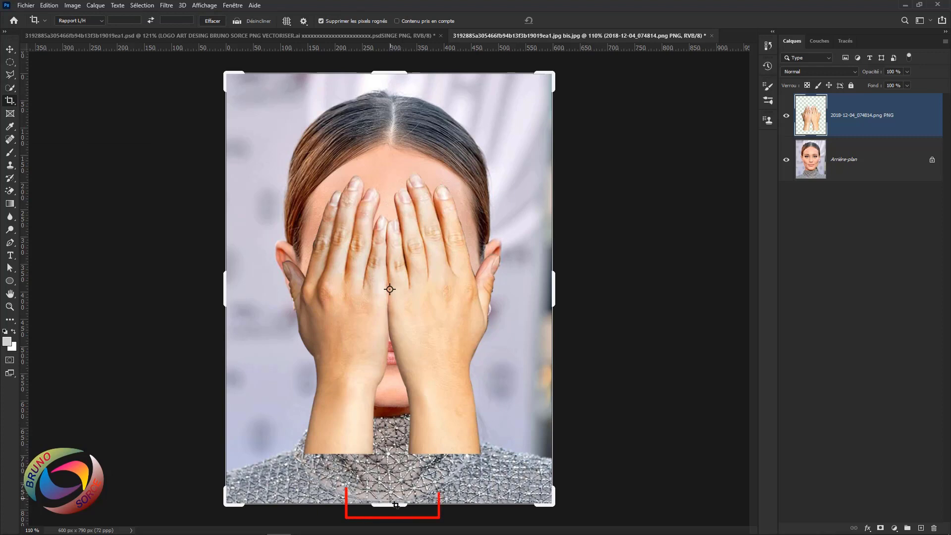
{"action": "left_click_drag", "start_coordinate": [387, 504], "coordinate": [389, 478]}
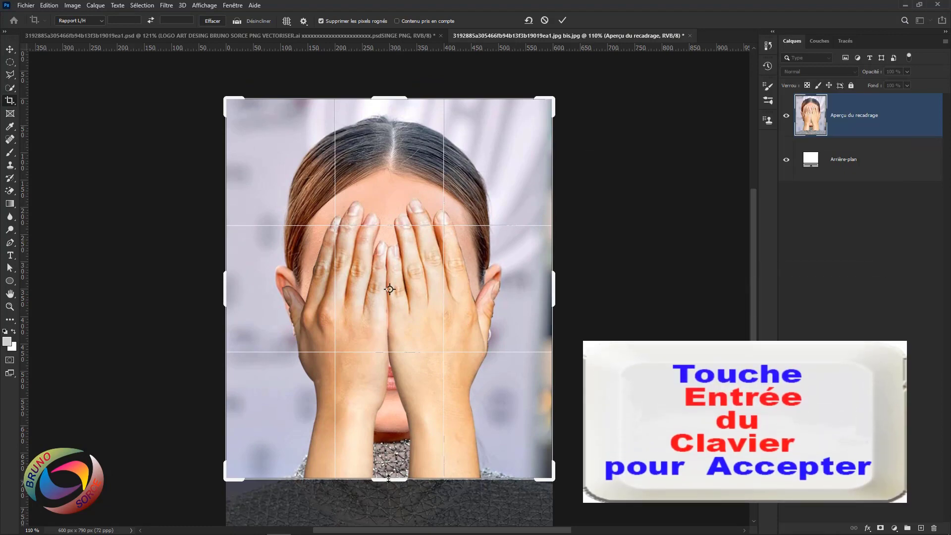
{"action": "key", "text": "Return"}
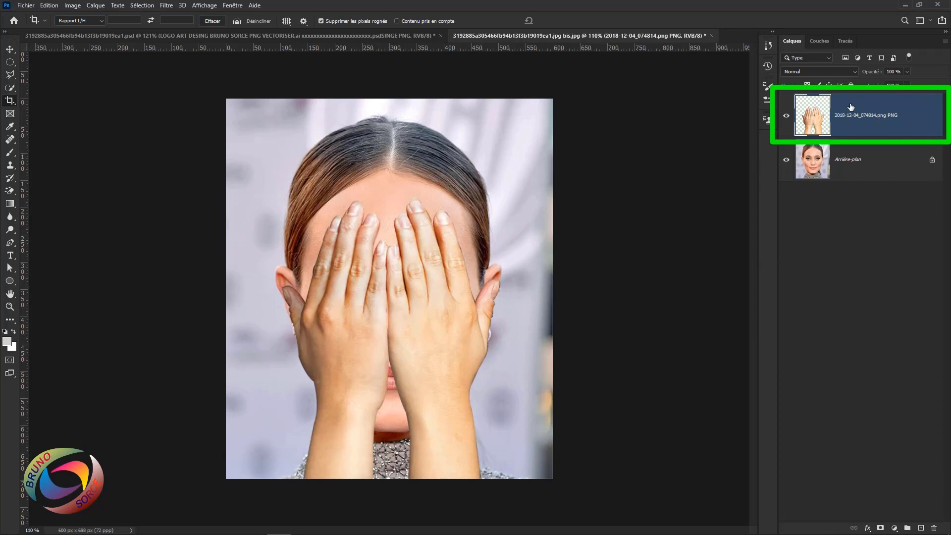
Set the hands layer's blend mode to Produit and clip an Exposition adjustment layer to it.
{"action": "left_click", "coordinate": [818, 73]}
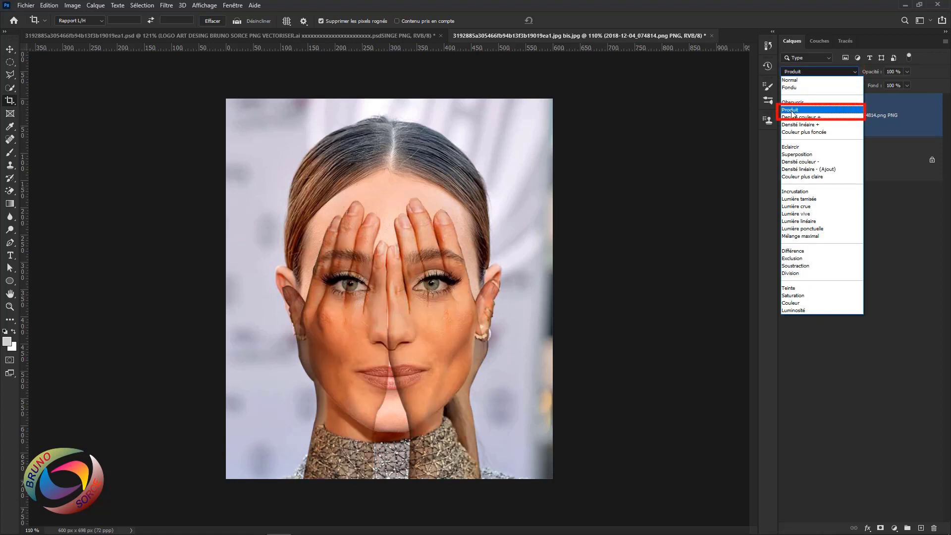
{"action": "left_click", "coordinate": [791, 110]}
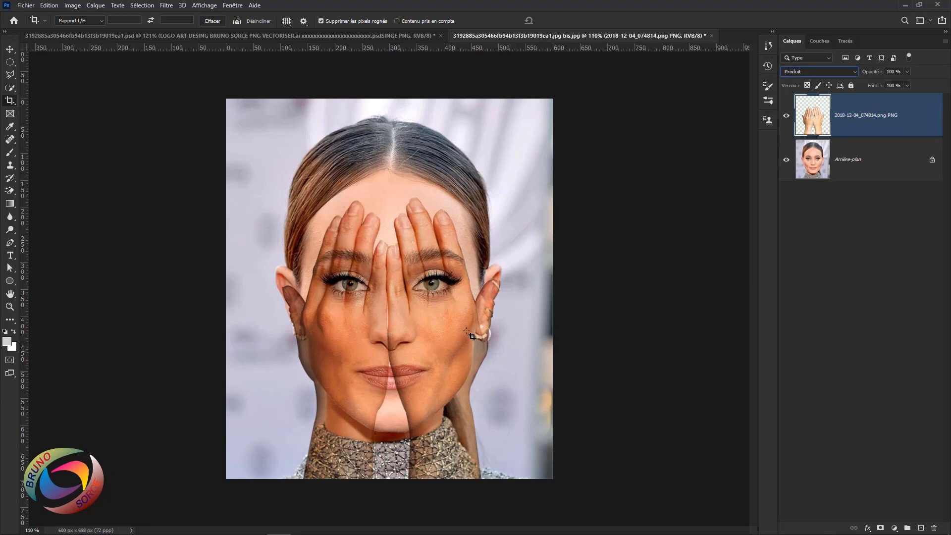
{"action": "left_click", "coordinate": [894, 528]}
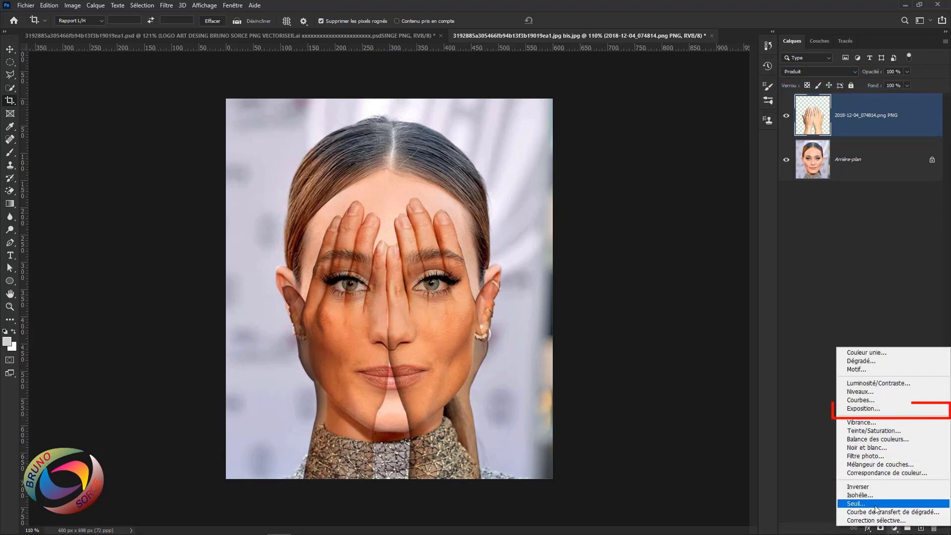
{"action": "left_click", "coordinate": [862, 409]}
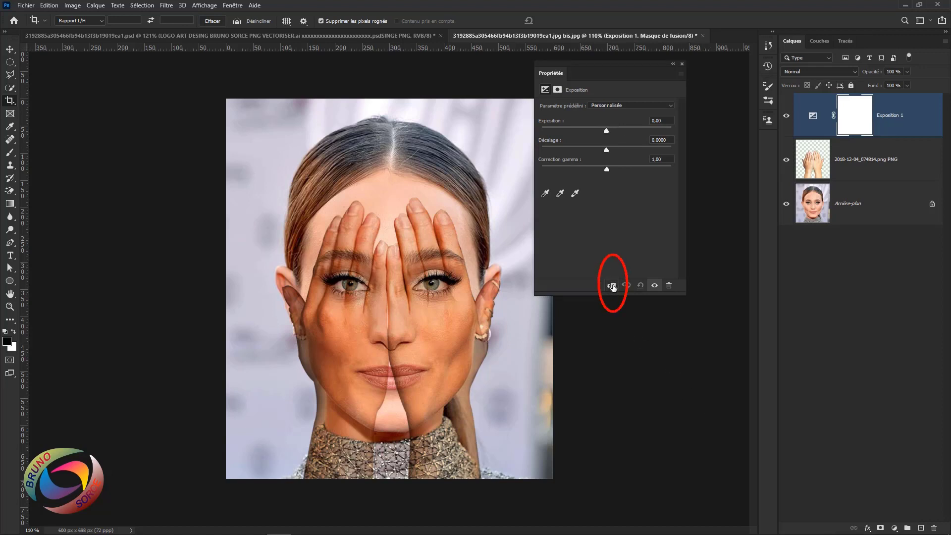
{"action": "left_click", "coordinate": [612, 286]}
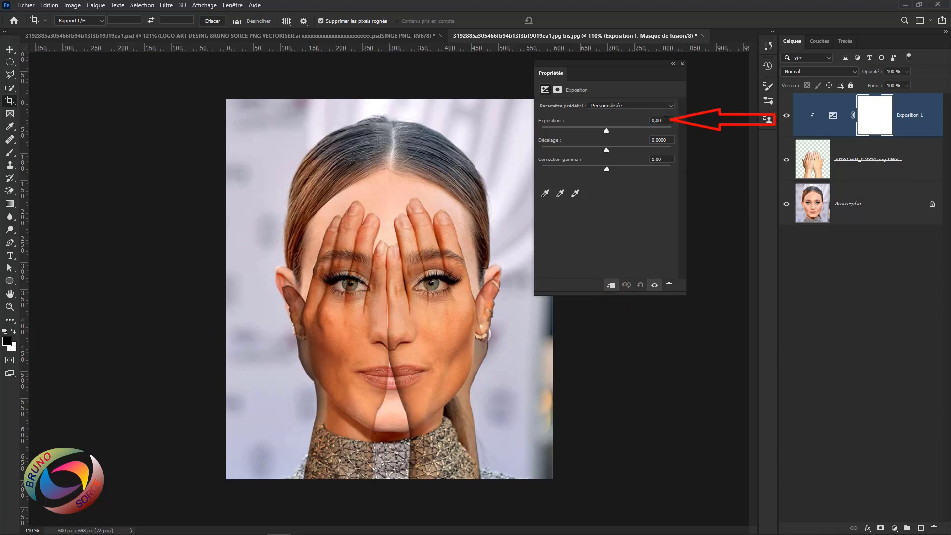
Set the adjustment's Exposition to 0,36 and its Correction gamma to 1,27.
{"action": "left_click_drag", "start_coordinate": [666, 120], "coordinate": [645, 120]}
{"action": "type", "text": "0,36"}
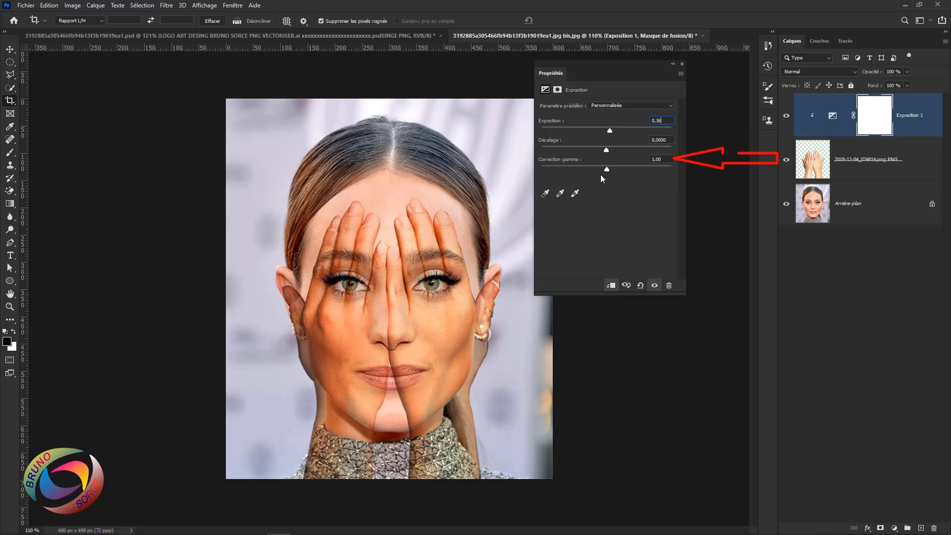
{"action": "left_click", "coordinate": [666, 159]}
{"action": "type", "text": "1,2"}
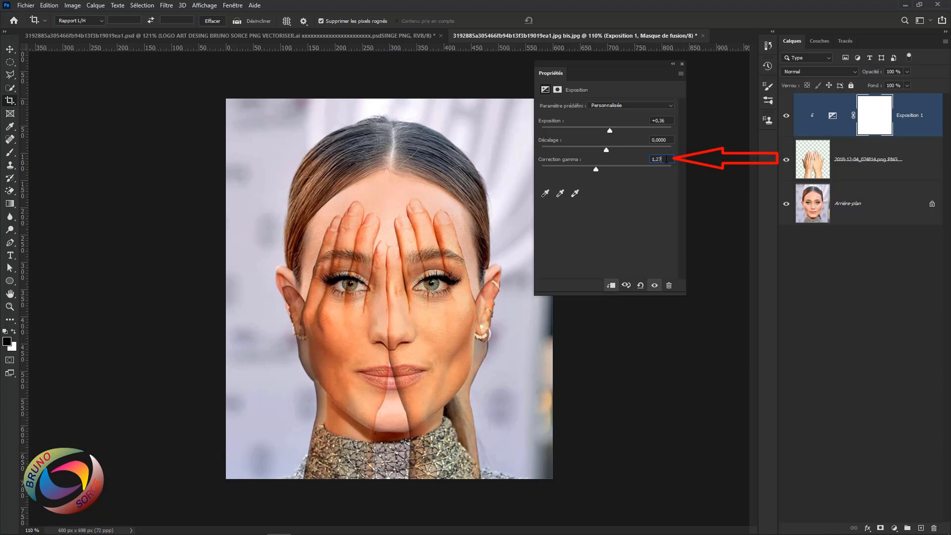
{"action": "type", "text": "7"}
{"action": "left_click", "coordinate": [682, 64]}
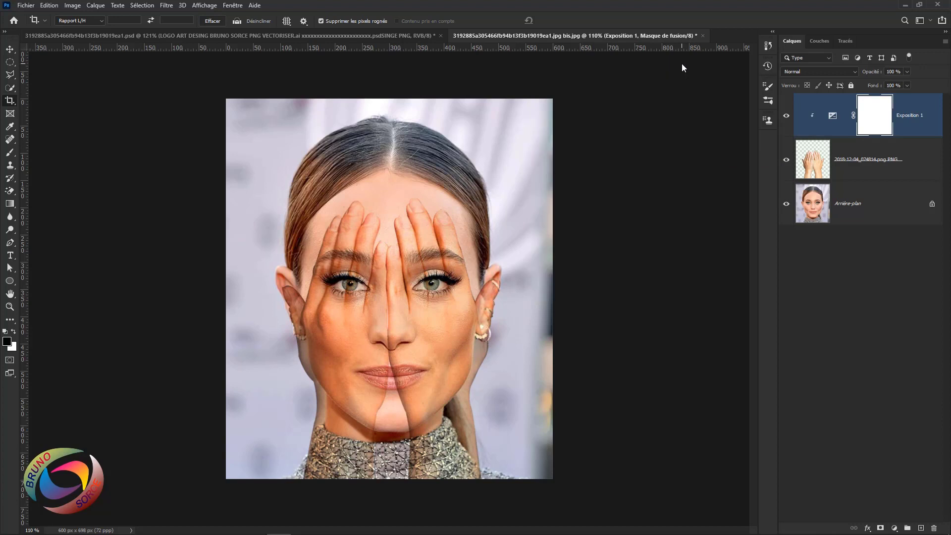
Duplicate the hands layer and move the copy above the Exposition 1 adjustment layer.
{"action": "left_click", "coordinate": [910, 170]}
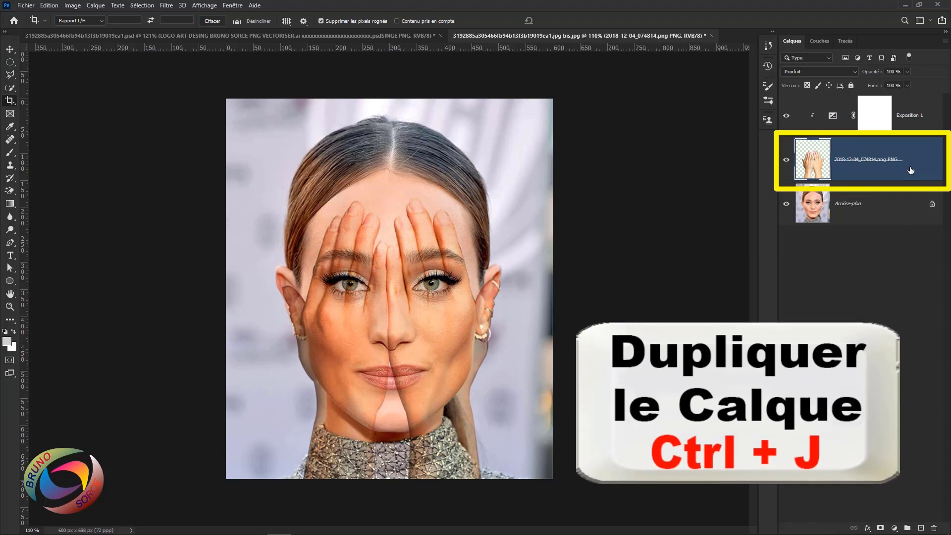
{"action": "key", "text": "ctrl+j"}
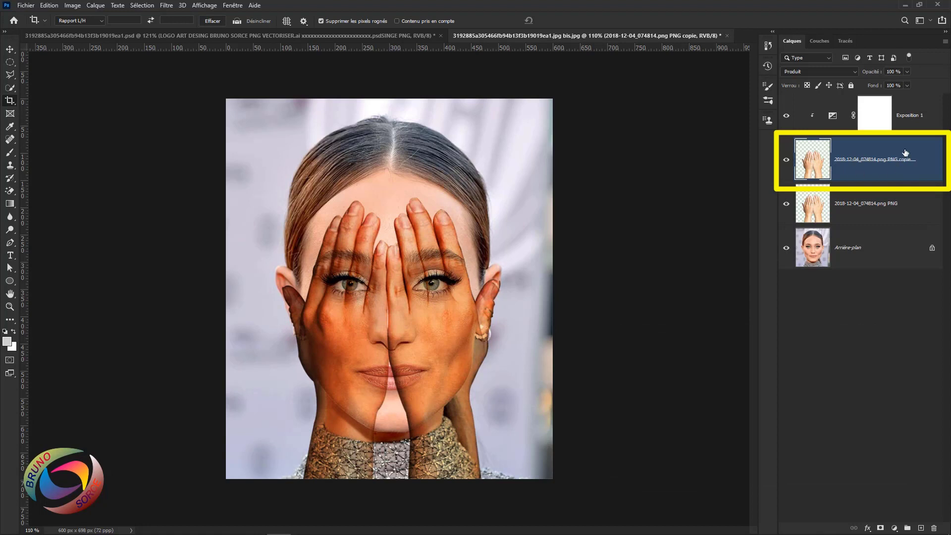
{"action": "left_click_drag", "start_coordinate": [906, 153], "coordinate": [902, 132]}
{"action": "left_click_drag", "start_coordinate": [898, 102], "coordinate": [898, 102]}
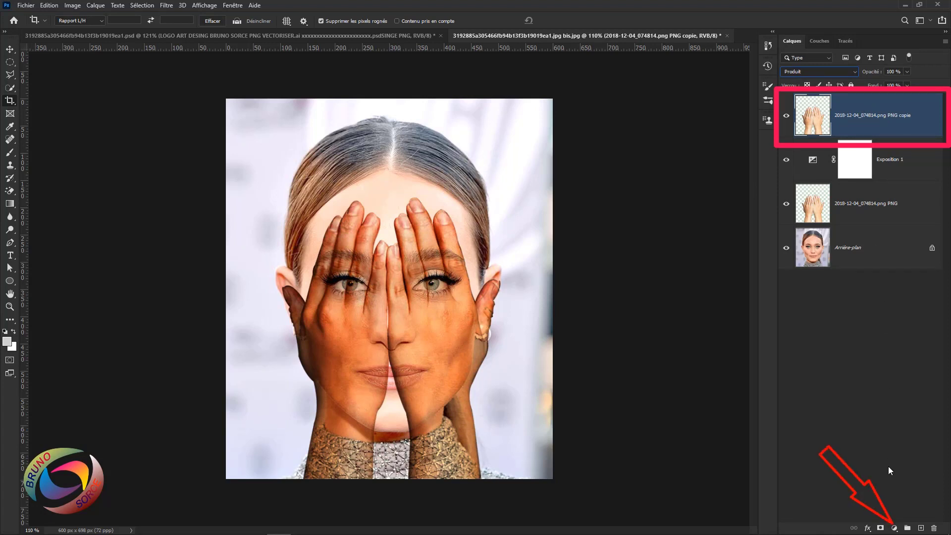
Clip a Courbes adjustment to the hands copy and brighten its midtones with a curve point at about input 87, output 138.
{"action": "left_click", "coordinate": [893, 528]}
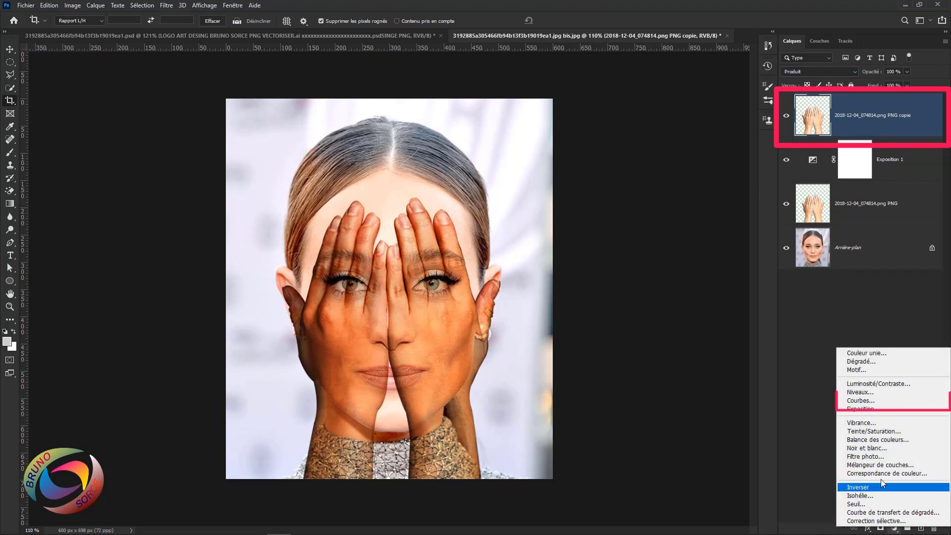
{"action": "left_click", "coordinate": [867, 400]}
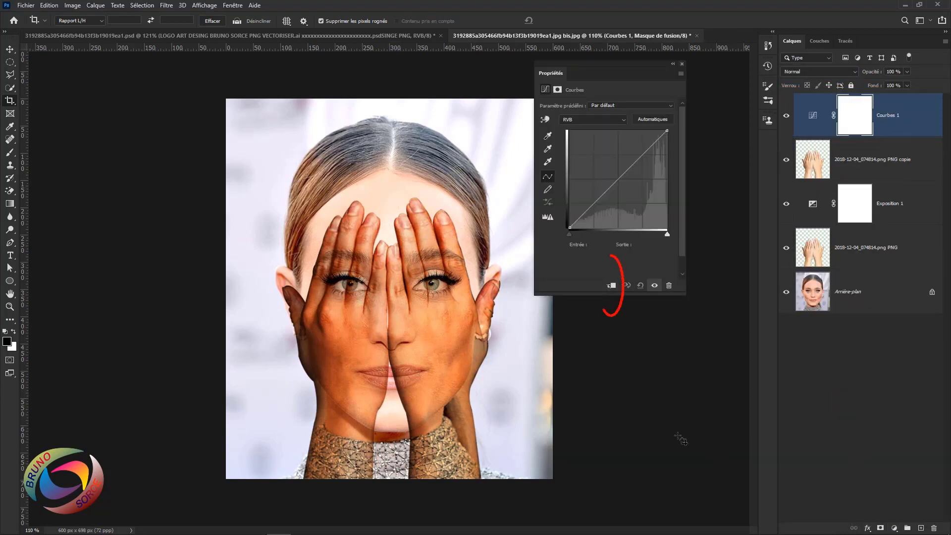
{"action": "left_click", "coordinate": [612, 286]}
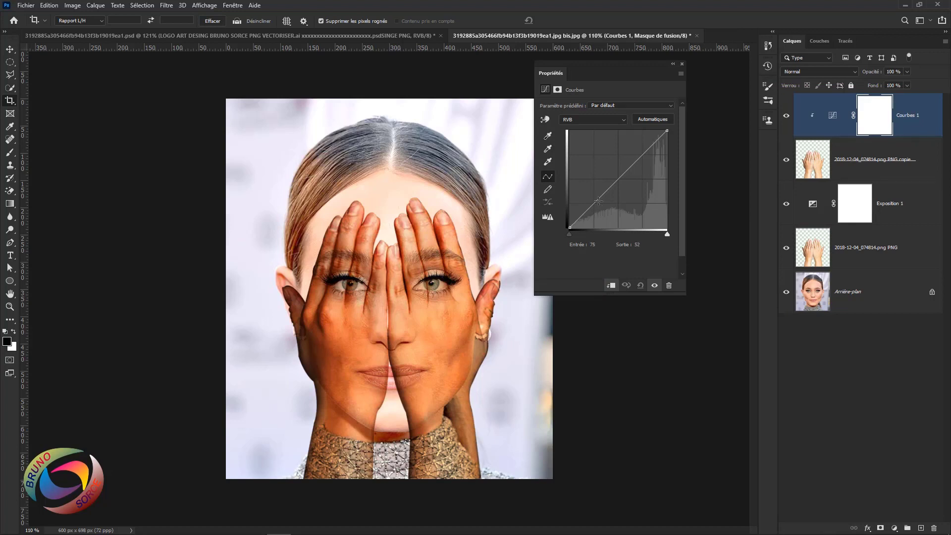
{"action": "mouse_move", "coordinate": [617, 178]}
{"action": "left_mouse_down"}
{"action": "mouse_move", "coordinate": [595, 171]}
{"action": "mouse_move", "coordinate": [617, 199]}
{"action": "mouse_move", "coordinate": [603, 175]}
{"action": "left_mouse_up"}
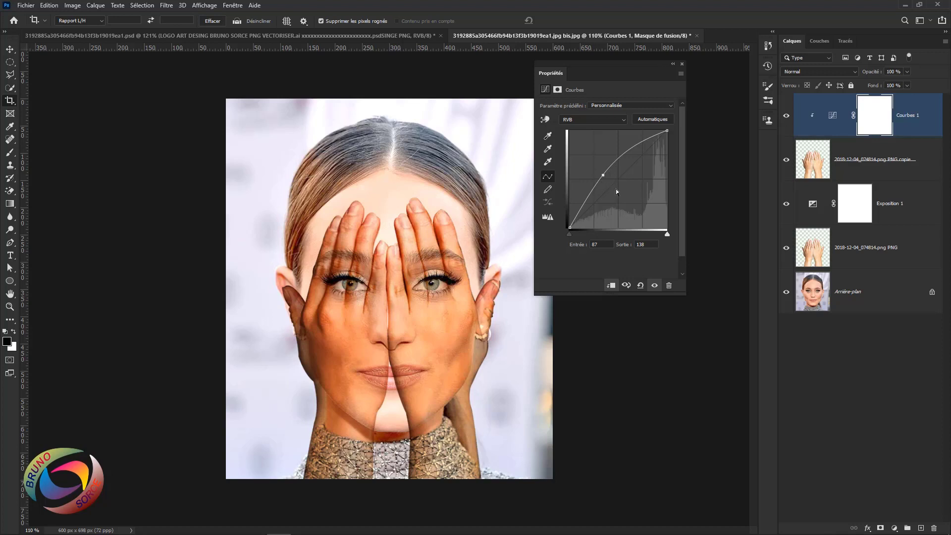
{"action": "left_click", "coordinate": [682, 65]}
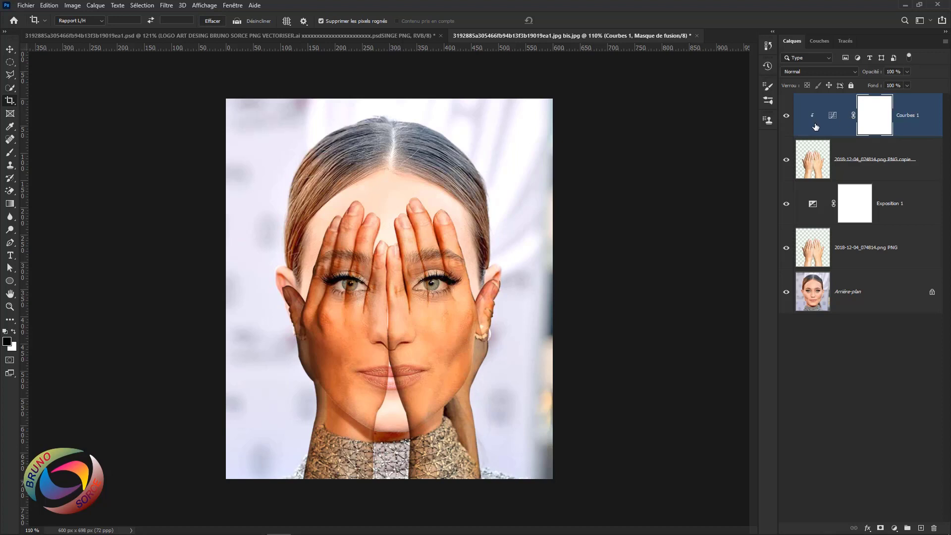
Add an unclipped Noir et blanc adjustment layer above Courbes 1 to turn the whole composite black and white.
{"action": "left_click", "coordinate": [911, 111]}
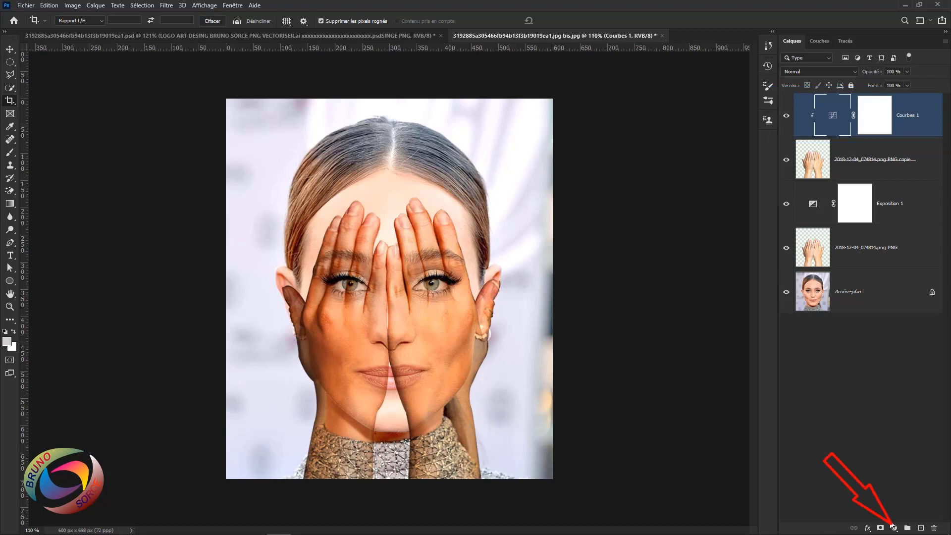
{"action": "left_click", "coordinate": [892, 528]}
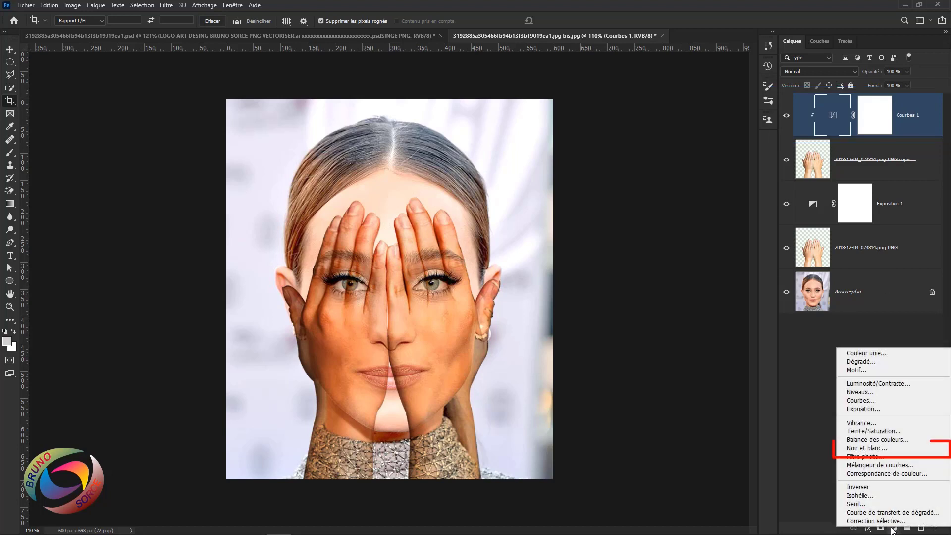
{"action": "left_click", "coordinate": [867, 448]}
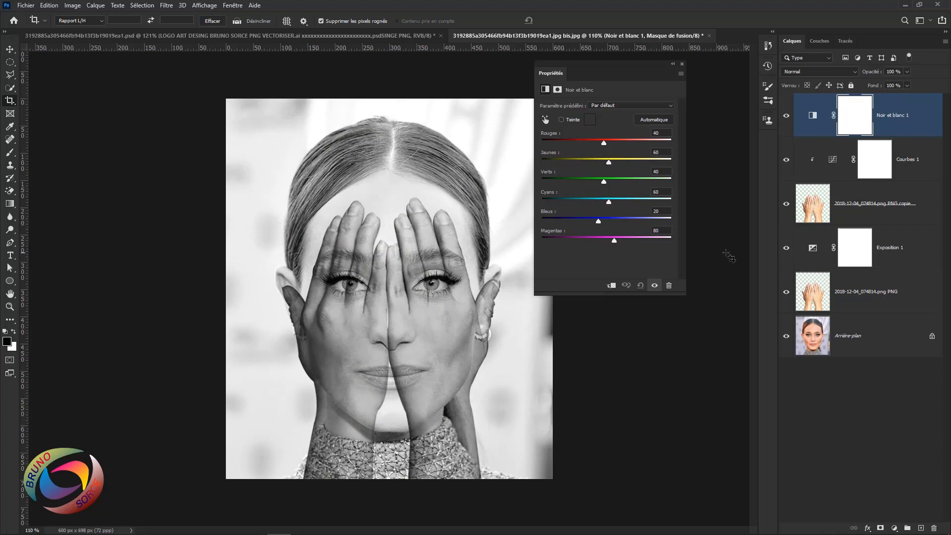
{"action": "left_click", "coordinate": [605, 142]}
{"action": "left_click", "coordinate": [682, 64]}
{"action": "left_click", "coordinate": [812, 115]}
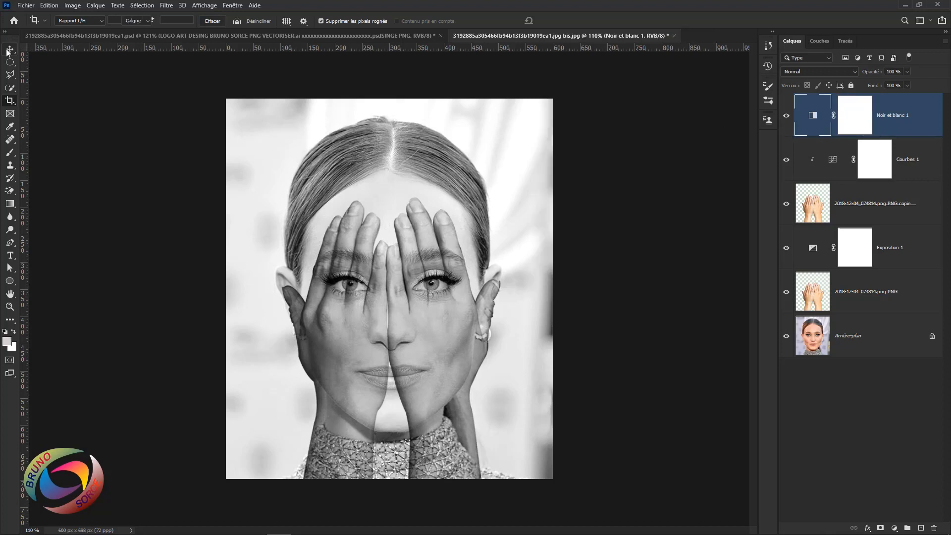
Duplicate the original hands layer, move the copy to the top of the layer stack and set its blend mode to Lumière tamisée.
{"action": "key", "text": "v"}
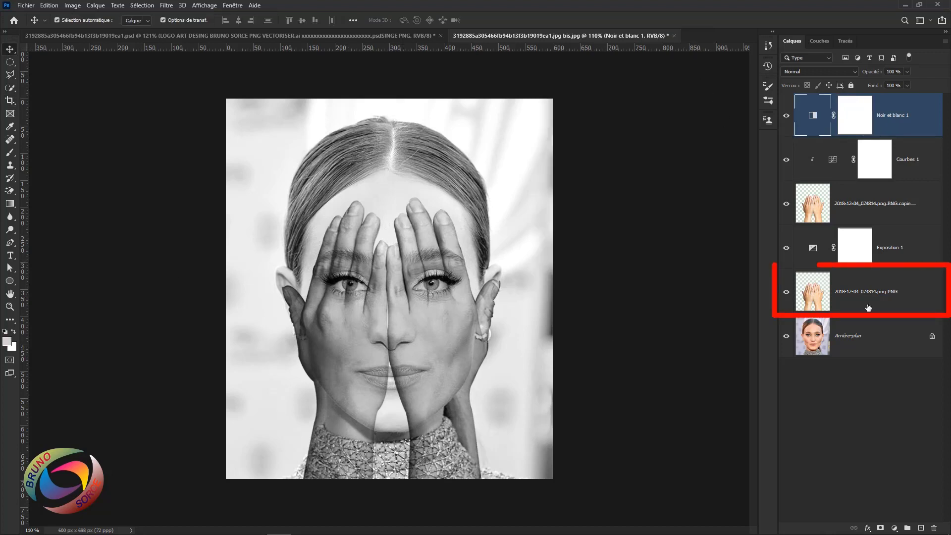
{"action": "left_click", "coordinate": [906, 302]}
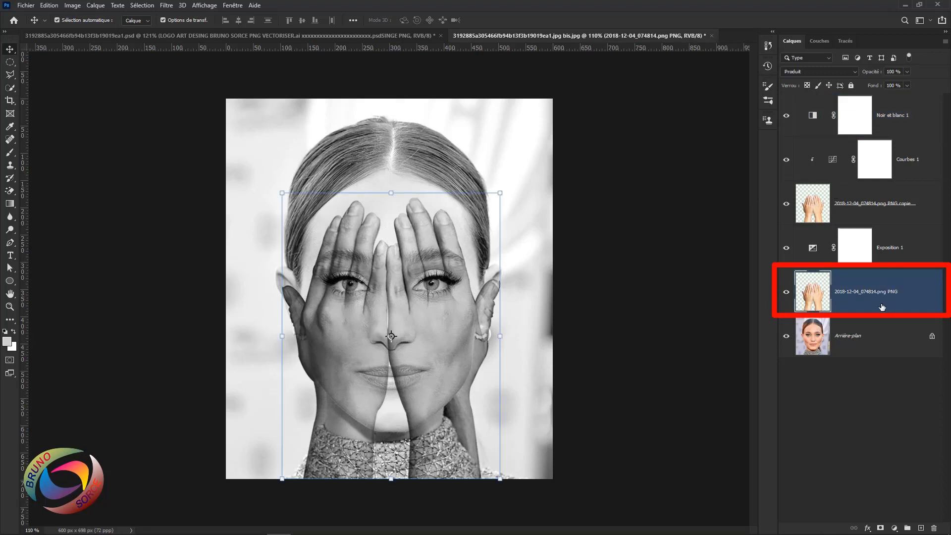
{"action": "key", "text": "ctrl+j"}
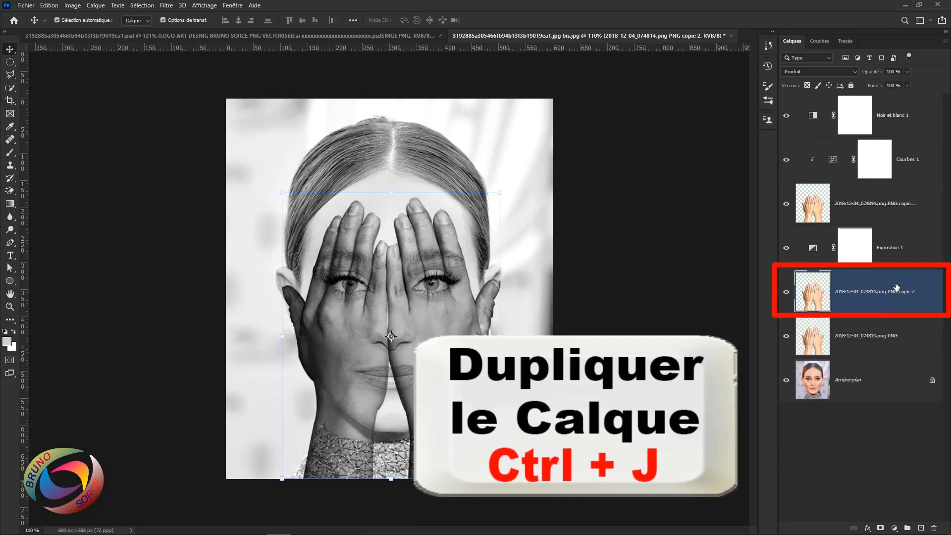
{"action": "left_click_drag", "start_coordinate": [894, 291], "coordinate": [869, 98]}
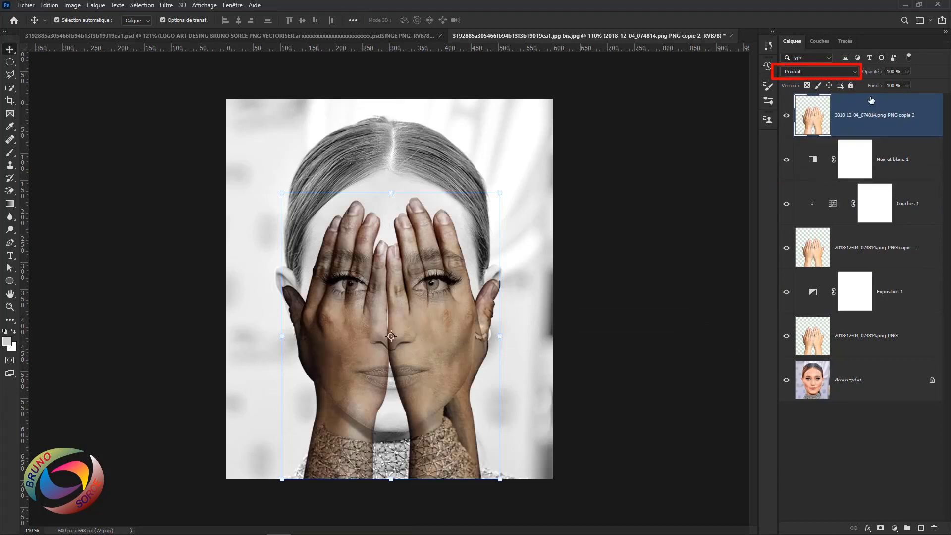
{"action": "left_click", "coordinate": [852, 73]}
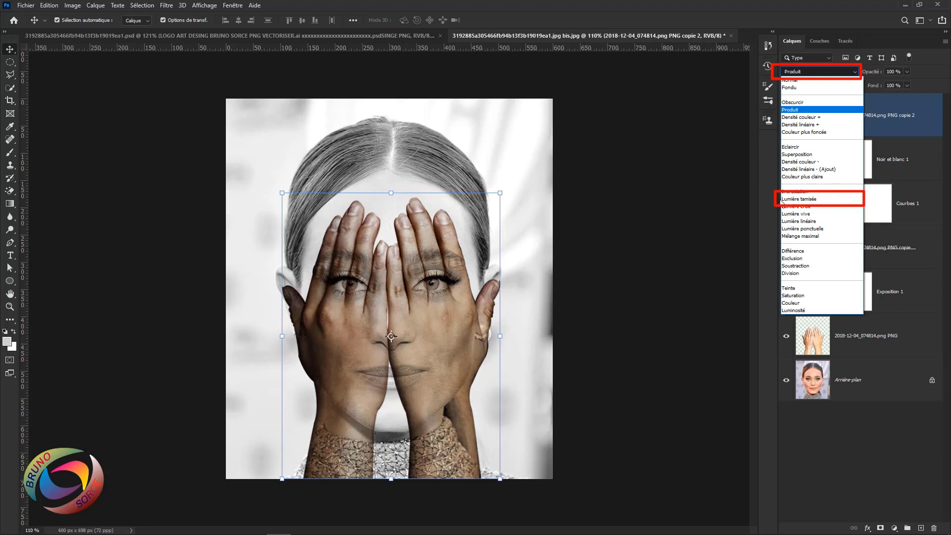
{"action": "left_click", "coordinate": [790, 202]}
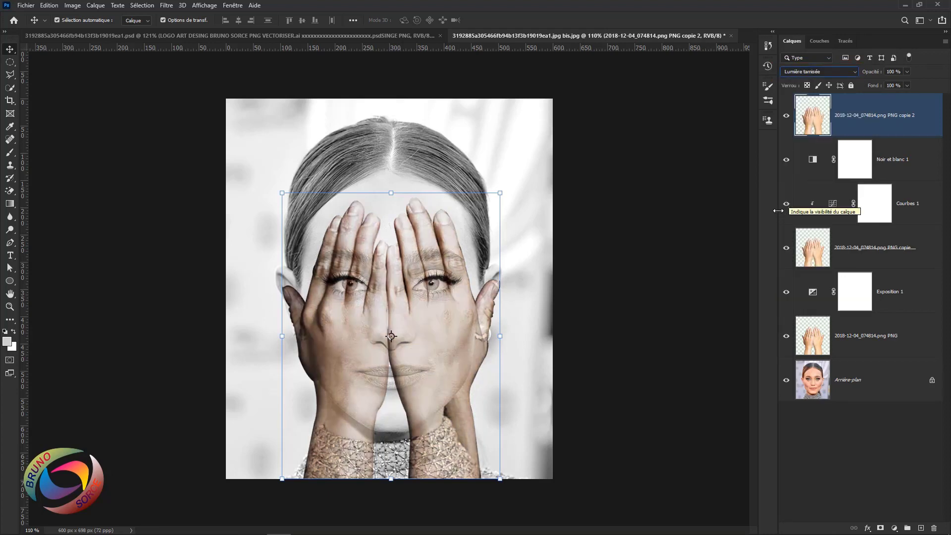
Add a second Noir et blanc adjustment layer above the topmost hands copy with Rouges set to 63.
{"action": "left_click", "coordinate": [894, 529]}
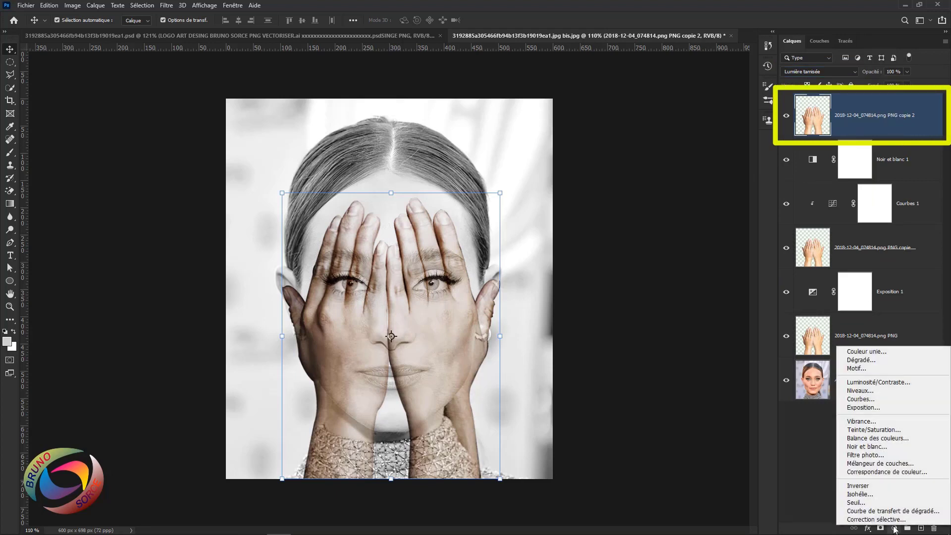
{"action": "left_click", "coordinate": [866, 446]}
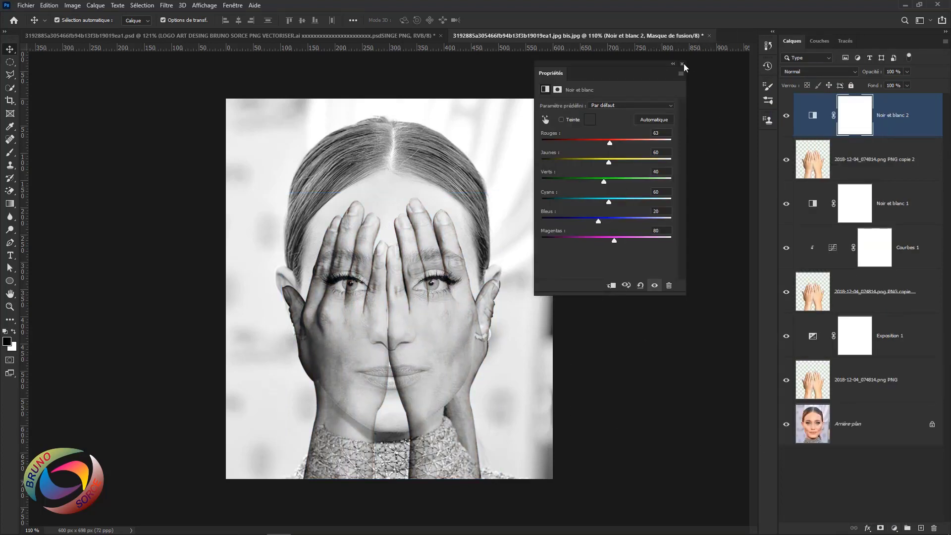
{"action": "left_click", "coordinate": [682, 64]}
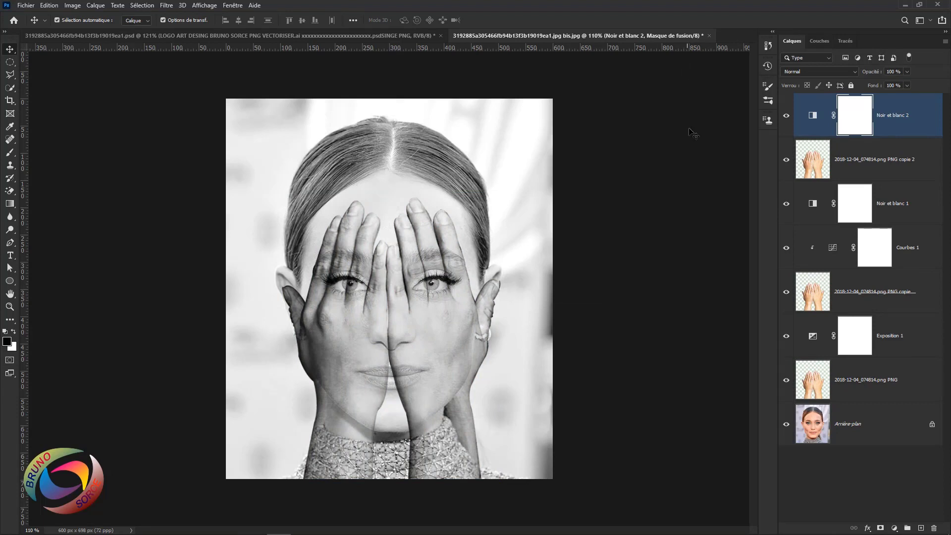
{"action": "scroll", "coordinate": [604, 282], "scroll_direction": "up", "scroll_amount": 1}
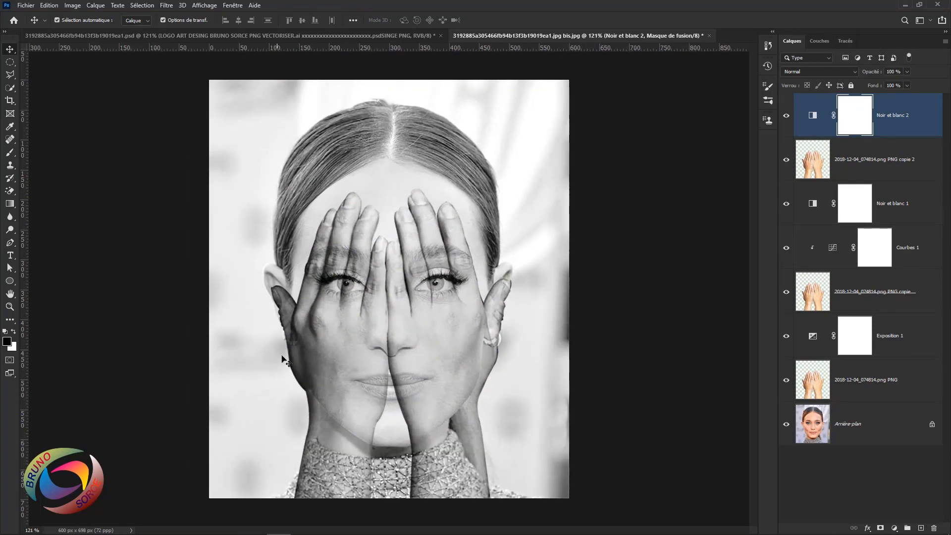